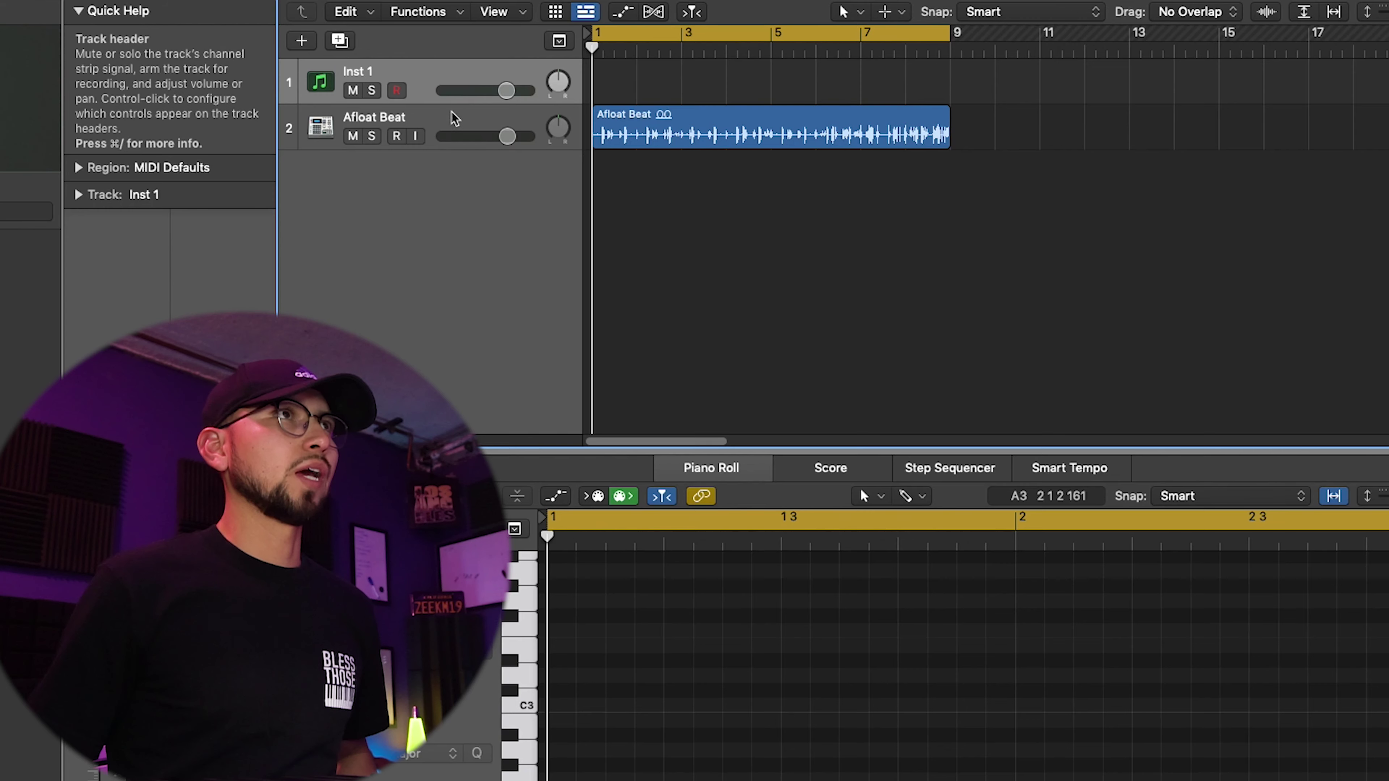
Load the Analog Stack Synth preset on the Inst 1 track above the Afloat Beat loop
left_click(453, 118)
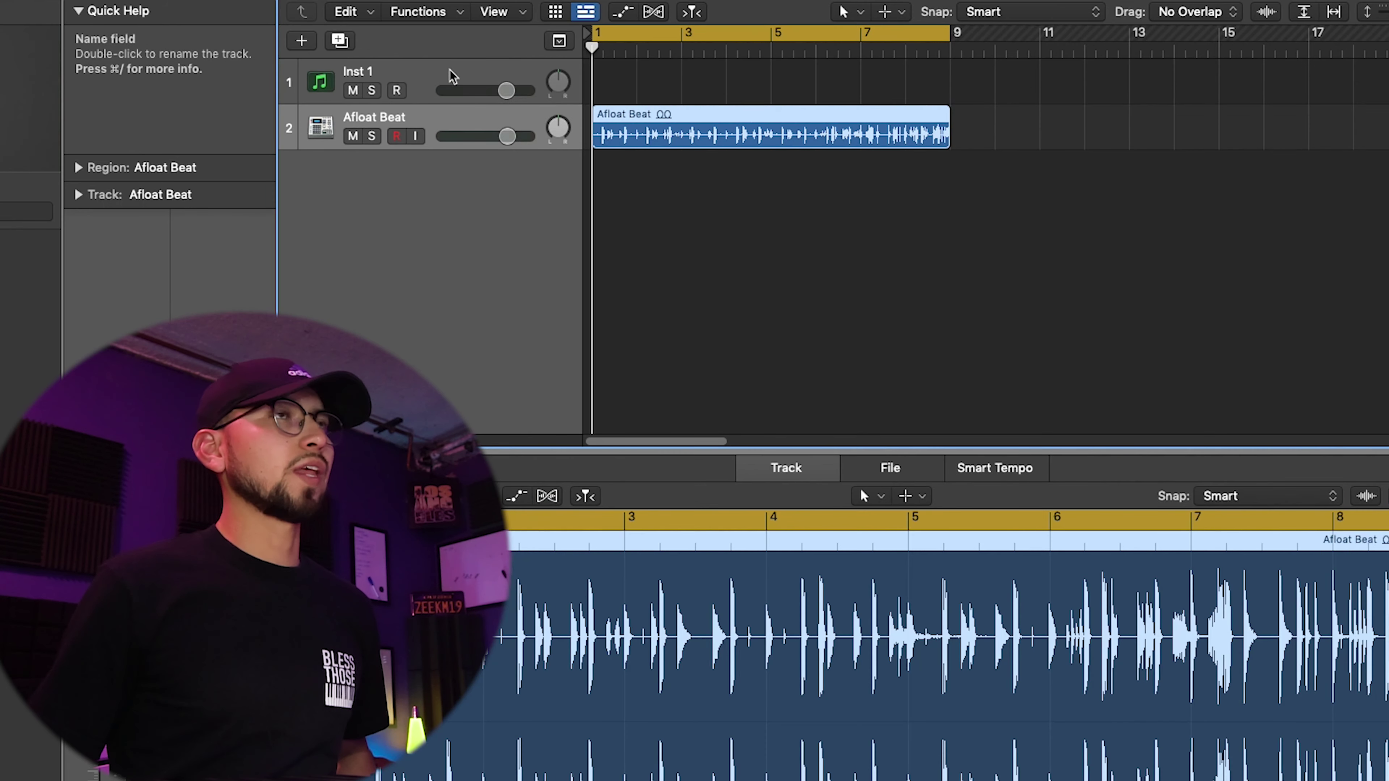
left_click(453, 75)
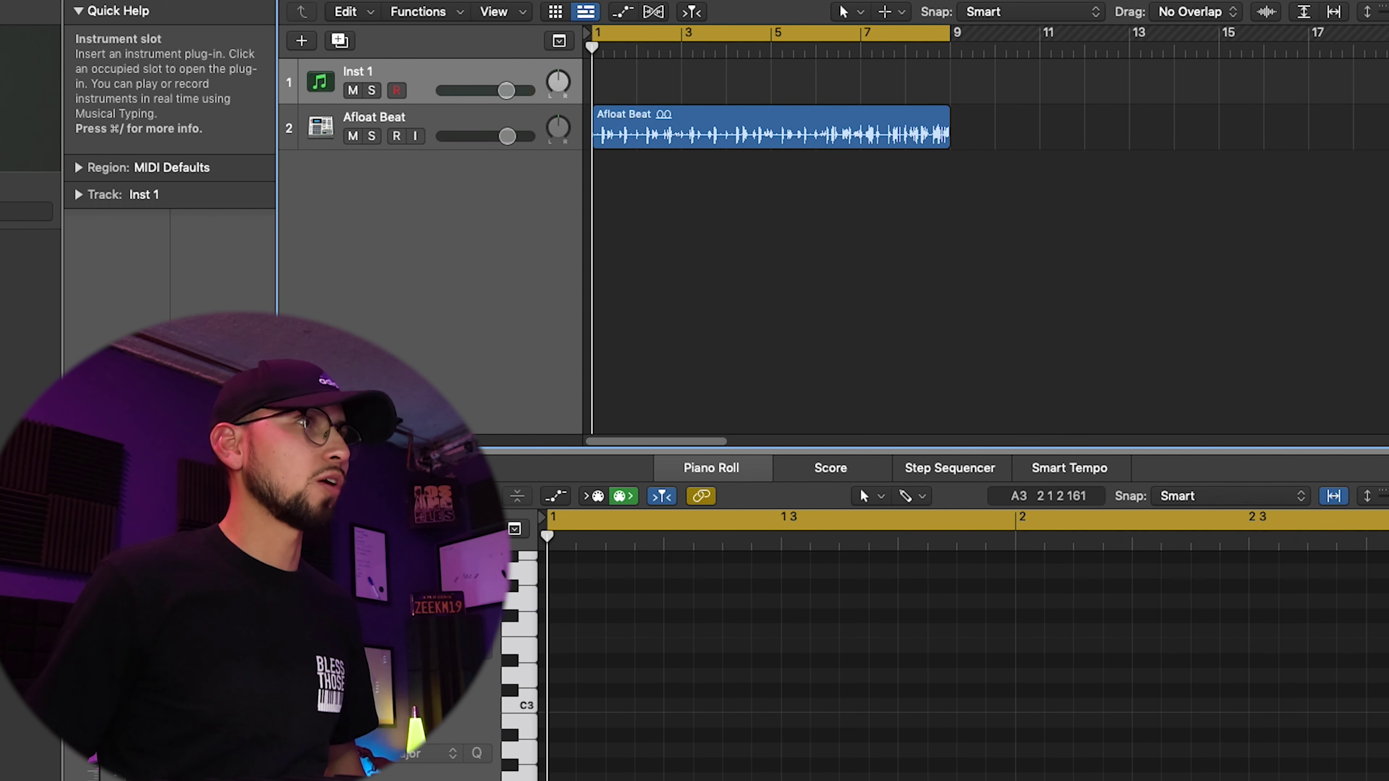
left_click(246, 327)
left_click(1004, 428)
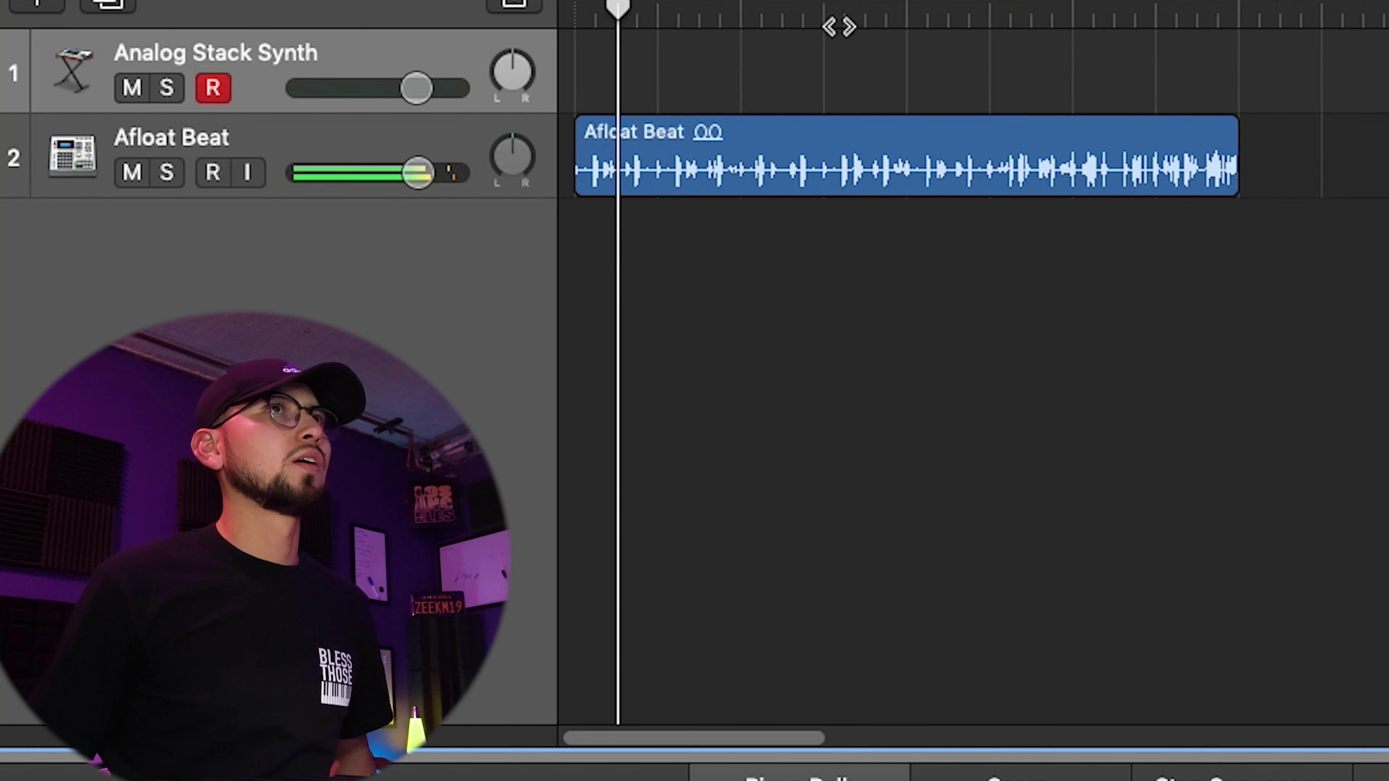
Choose the Brush Tool for the piano roll, audition keys upward from C3, and paint a half-note E3 at bar 1
left_click(706, 168)
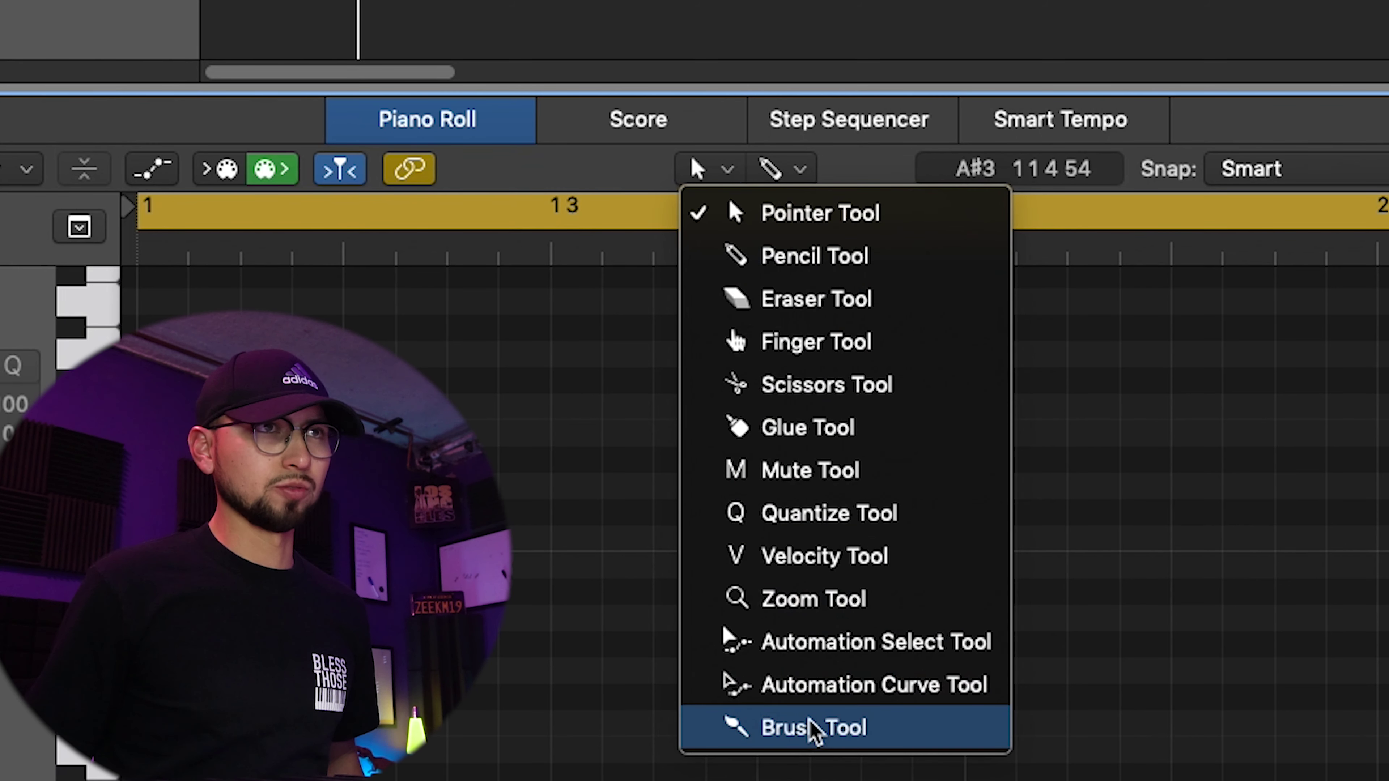
left_click(813, 728)
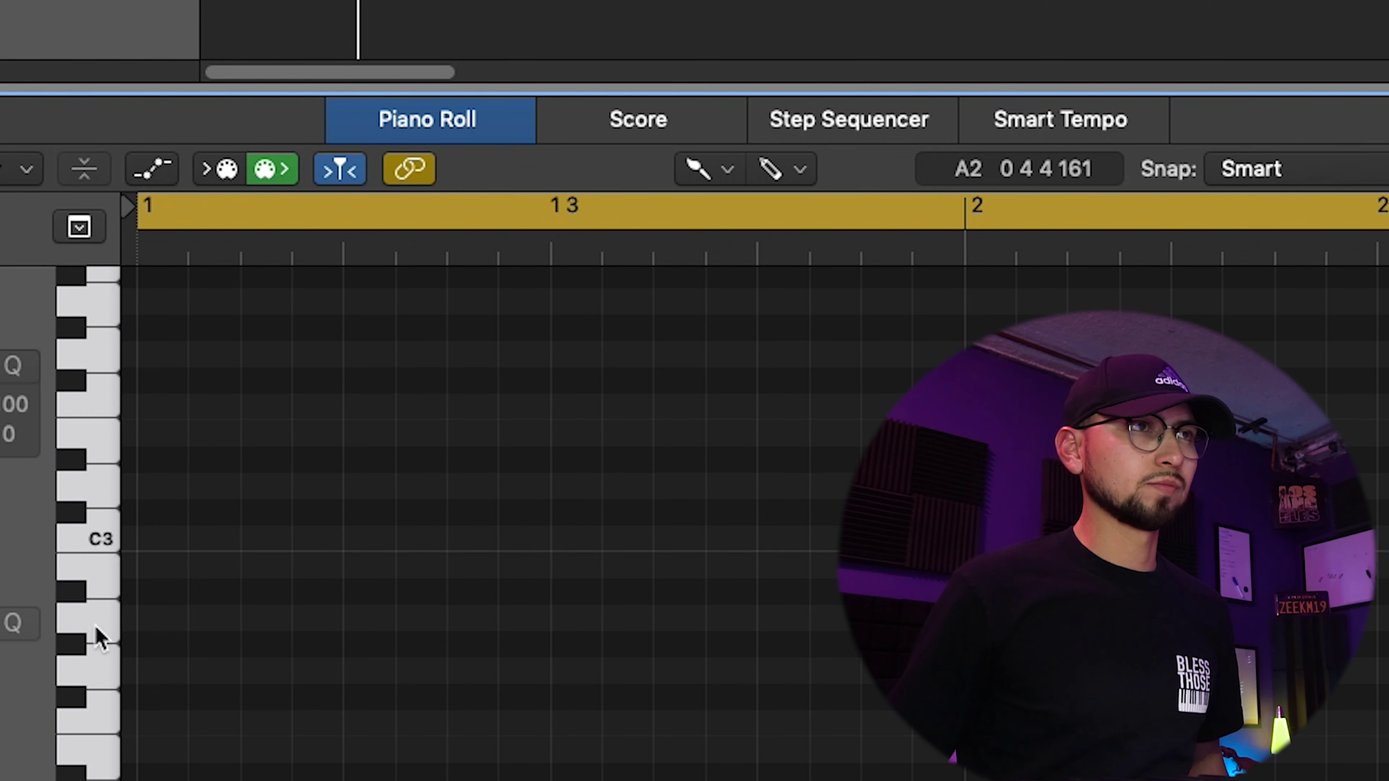
left_click(102, 539)
left_click_drag(102, 539, 93, 347)
scroll(131, 443, "up", 3)
left_click(99, 363)
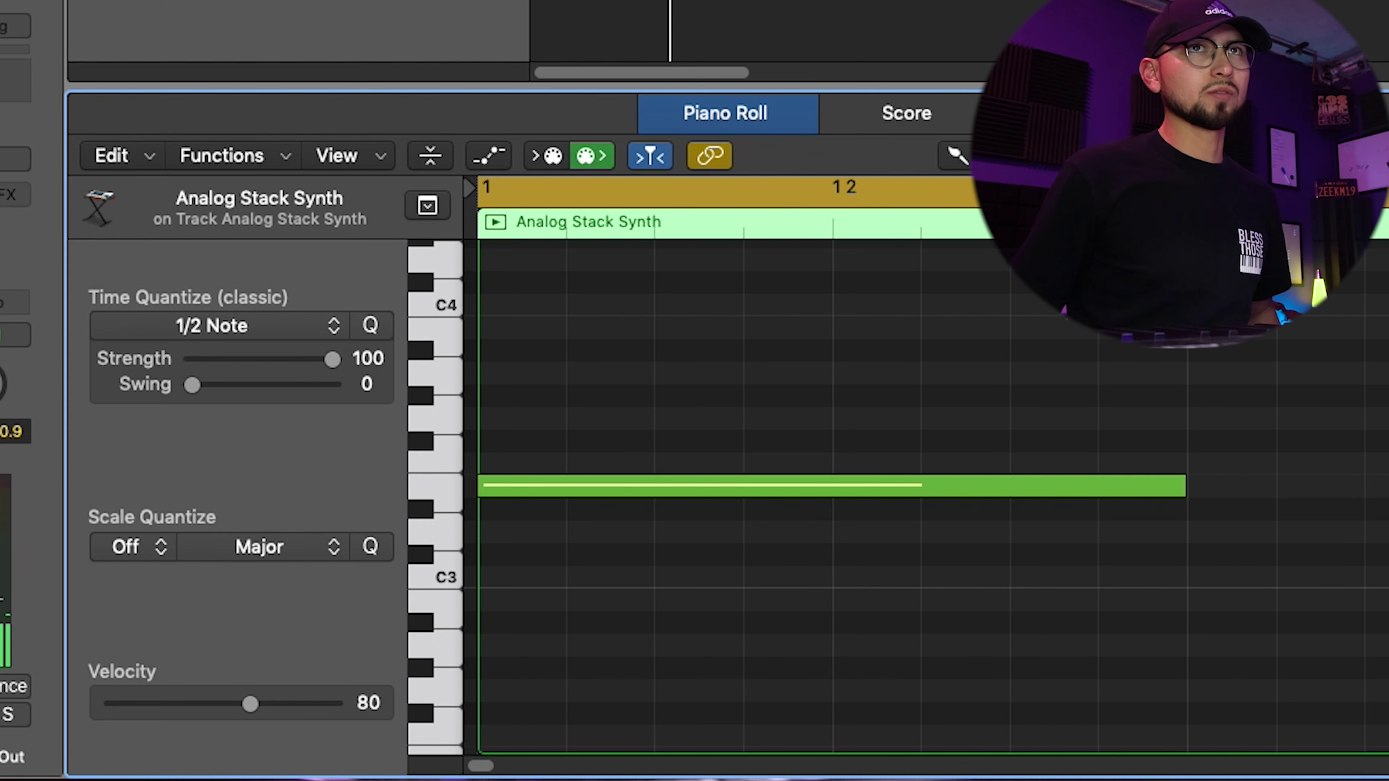
Play back the E3 note at bar 1 against the beat
key("super+Down")
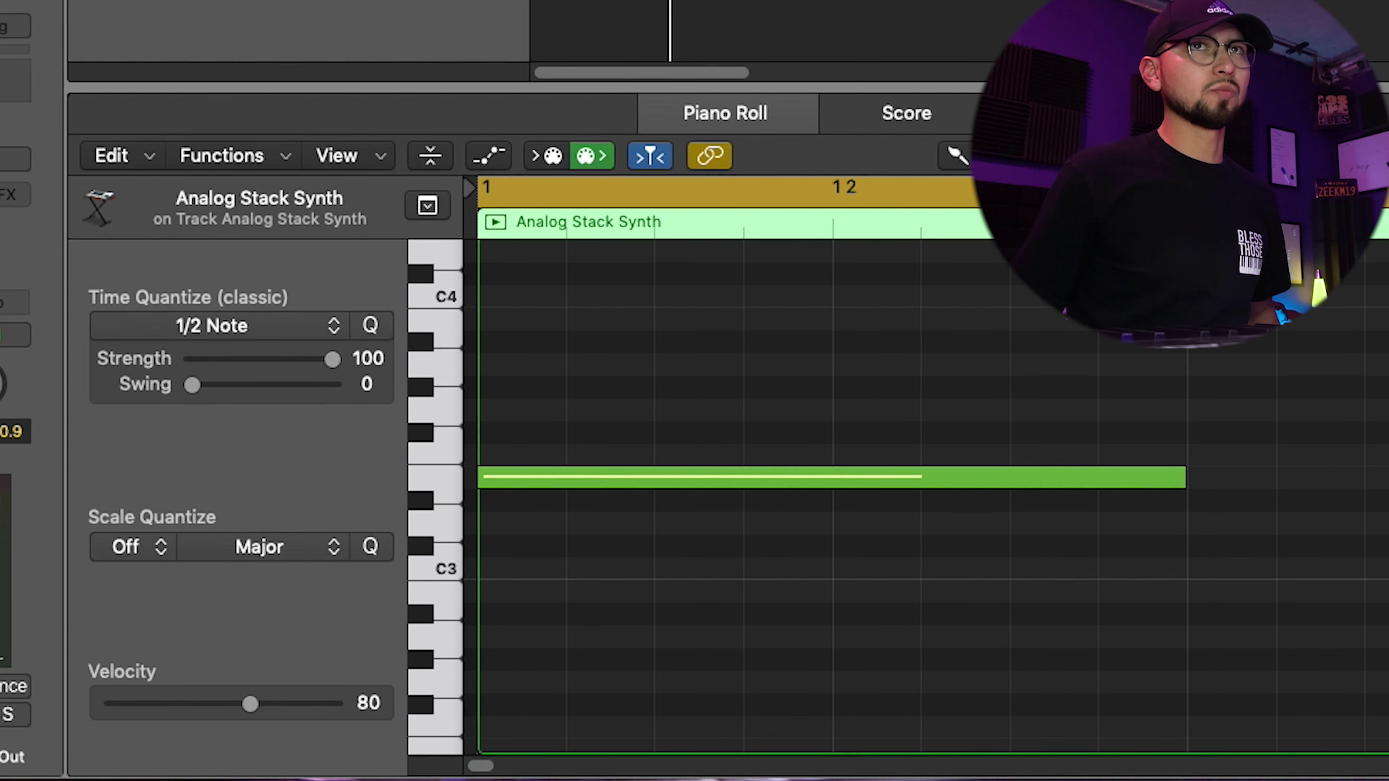
key("super+Left")
key("super+Left")
key("space")
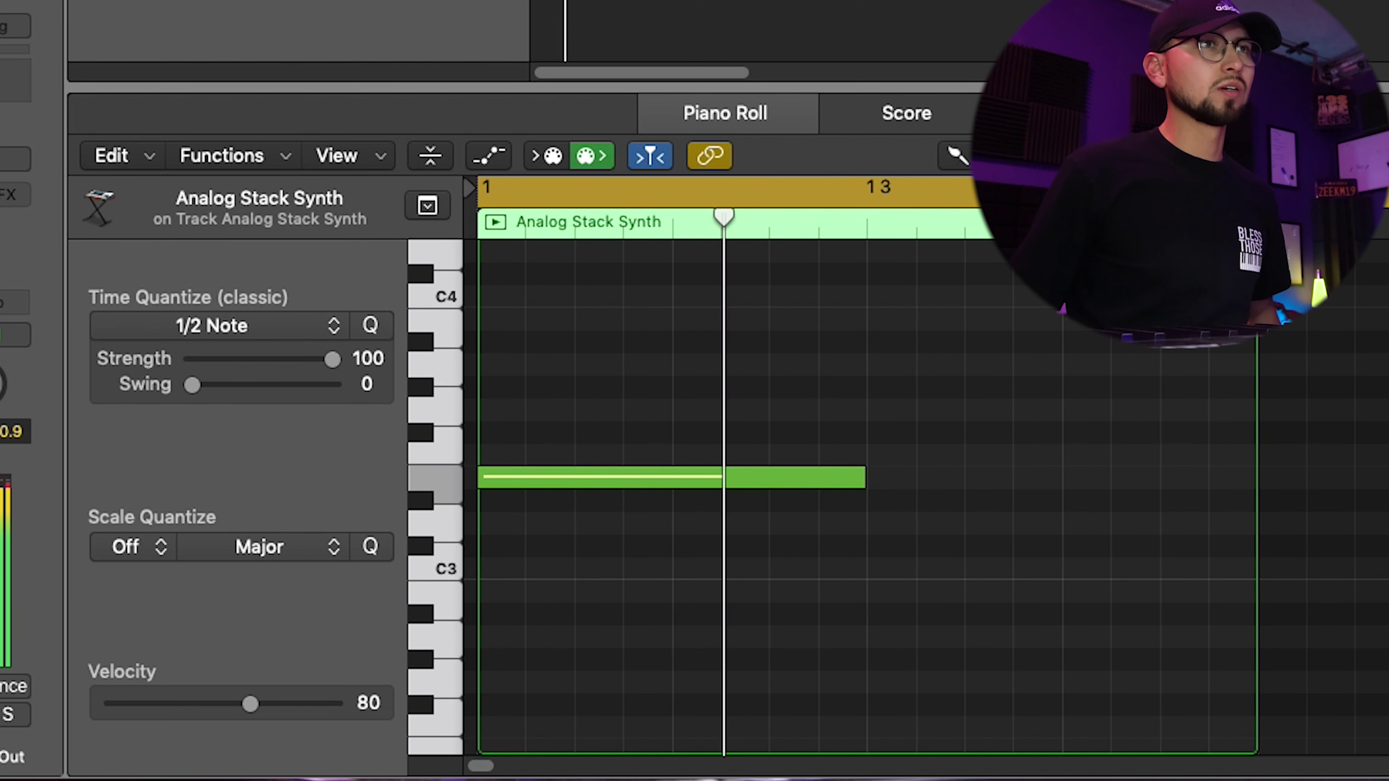
left_click(558, 497)
key("space")
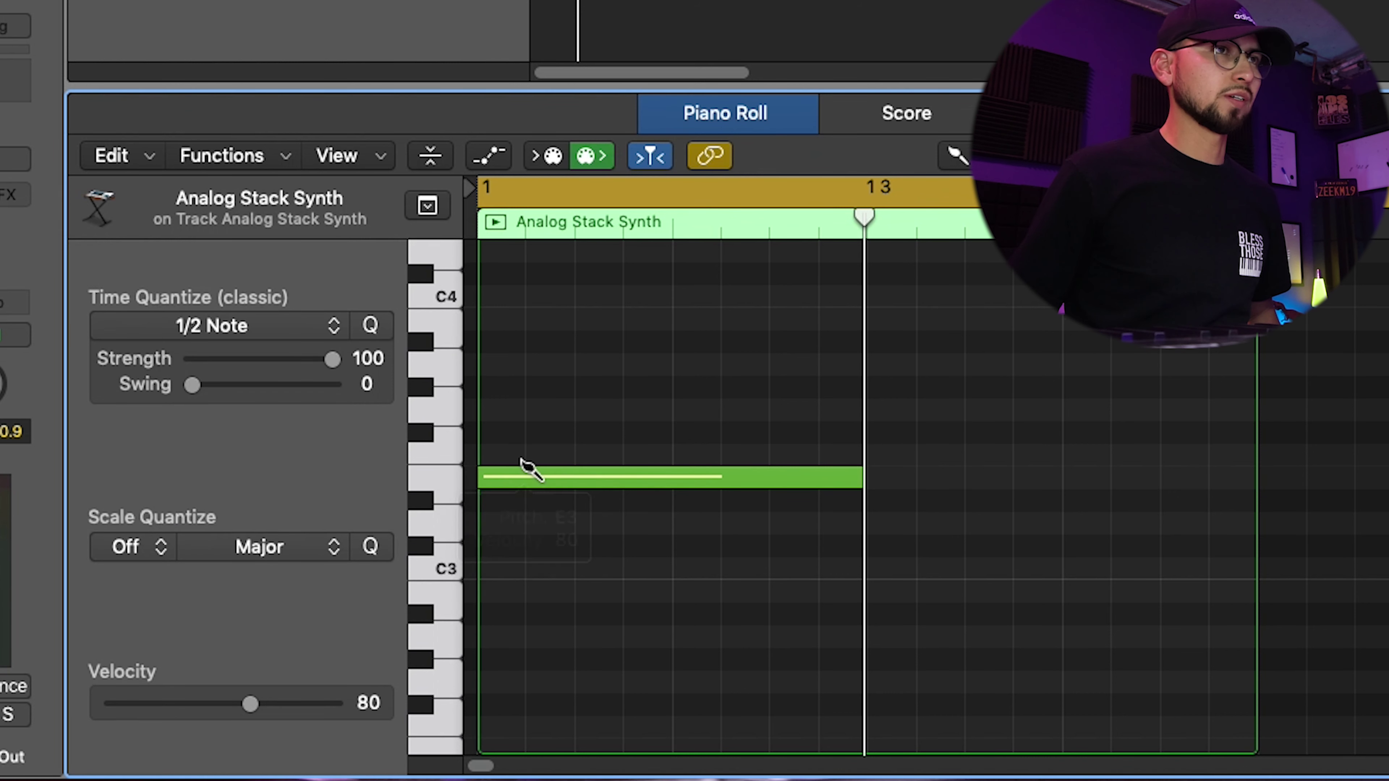
Complete the chord at bar 1 by painting G3 and B3 half notes above the E3 note
left_click(503, 483)
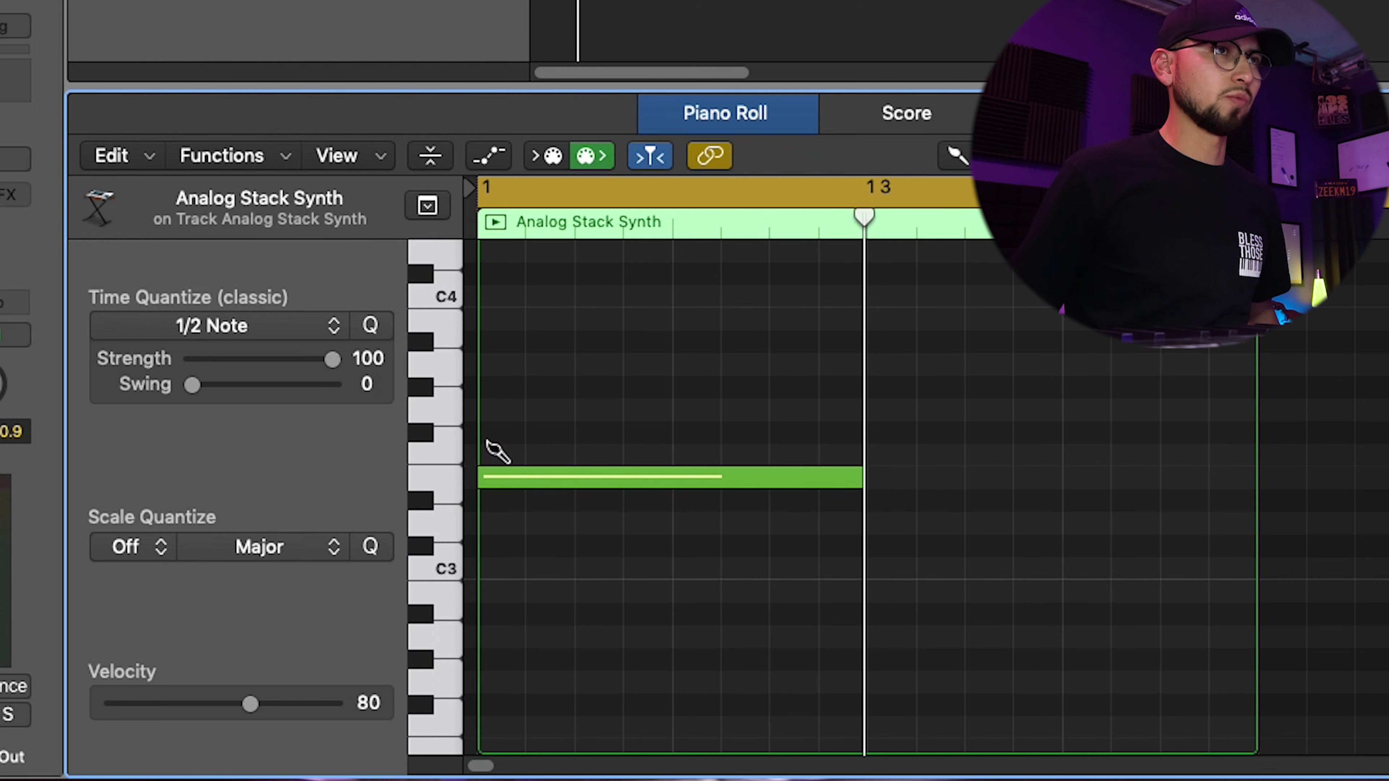
left_click(482, 408)
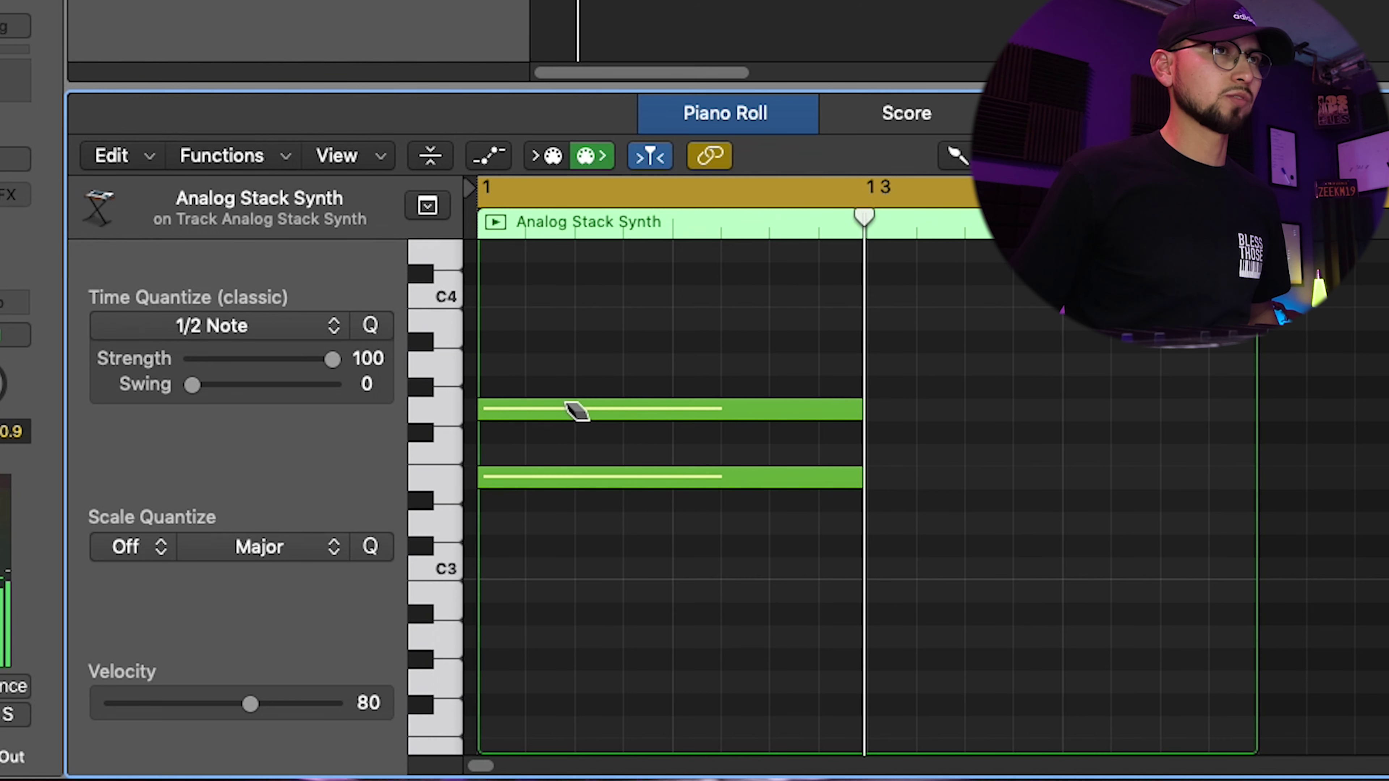
left_click(508, 414)
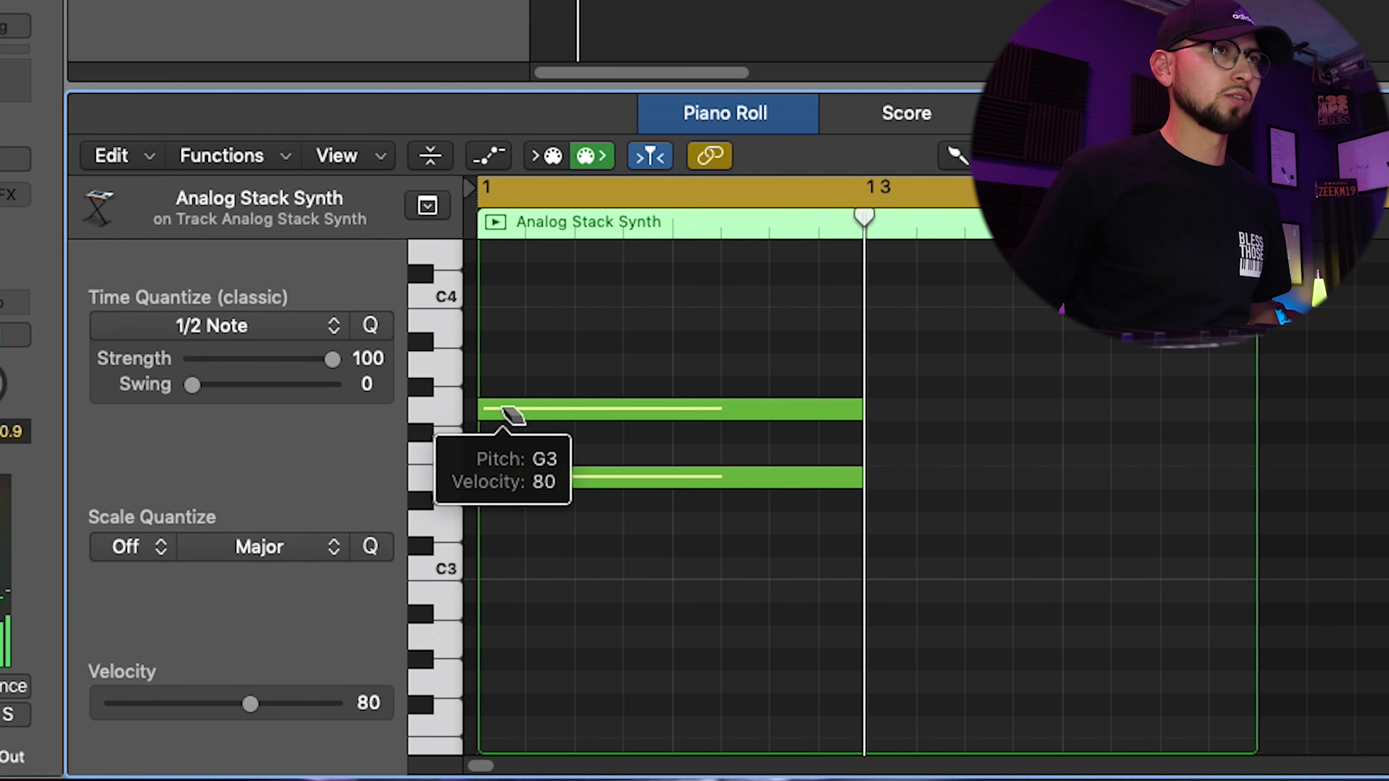
left_click(499, 366)
left_click(509, 367)
key("BackSpace")
left_click(512, 320)
Complete the chord at bar 3 by painting E3 and G3 half notes above the C3 note
scroll(656, 656, "up", 2)
key("space")
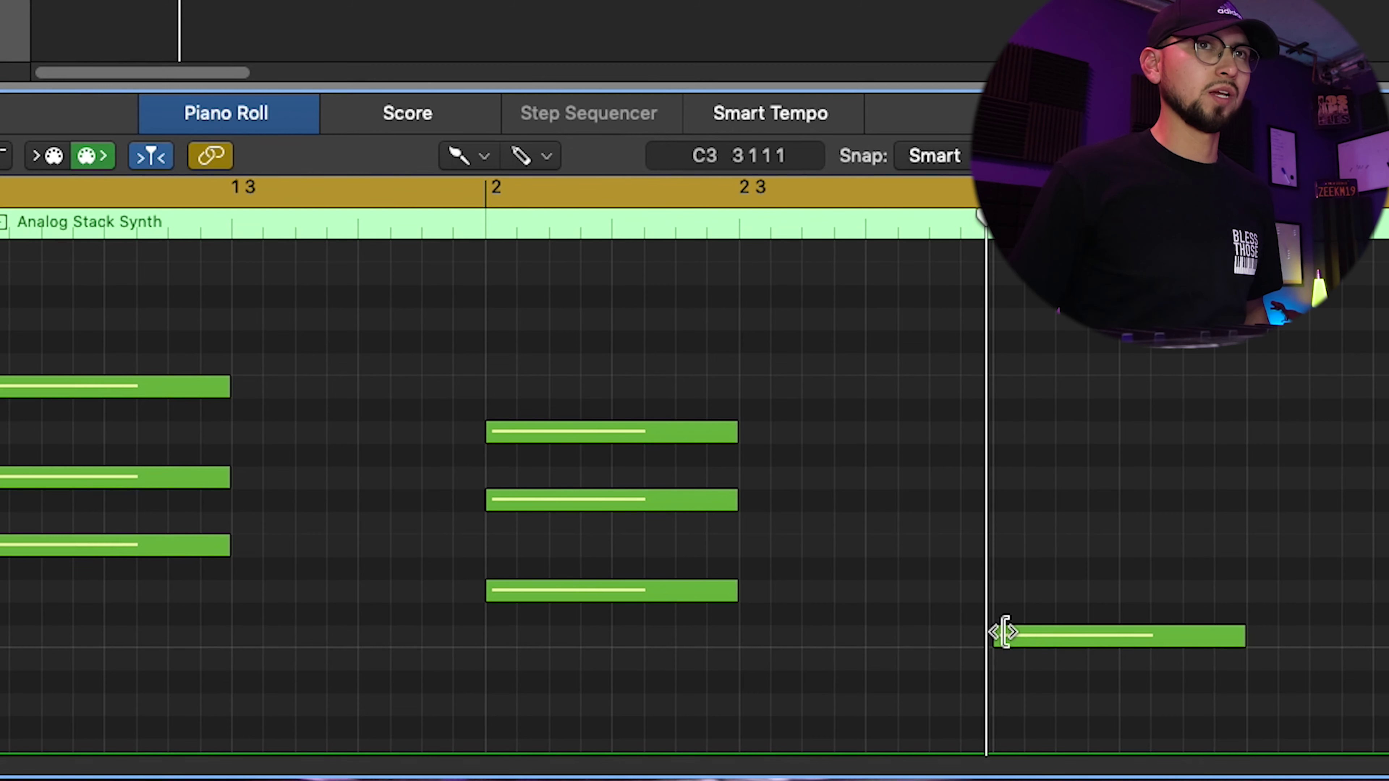
left_click(1015, 639)
left_click(1022, 569)
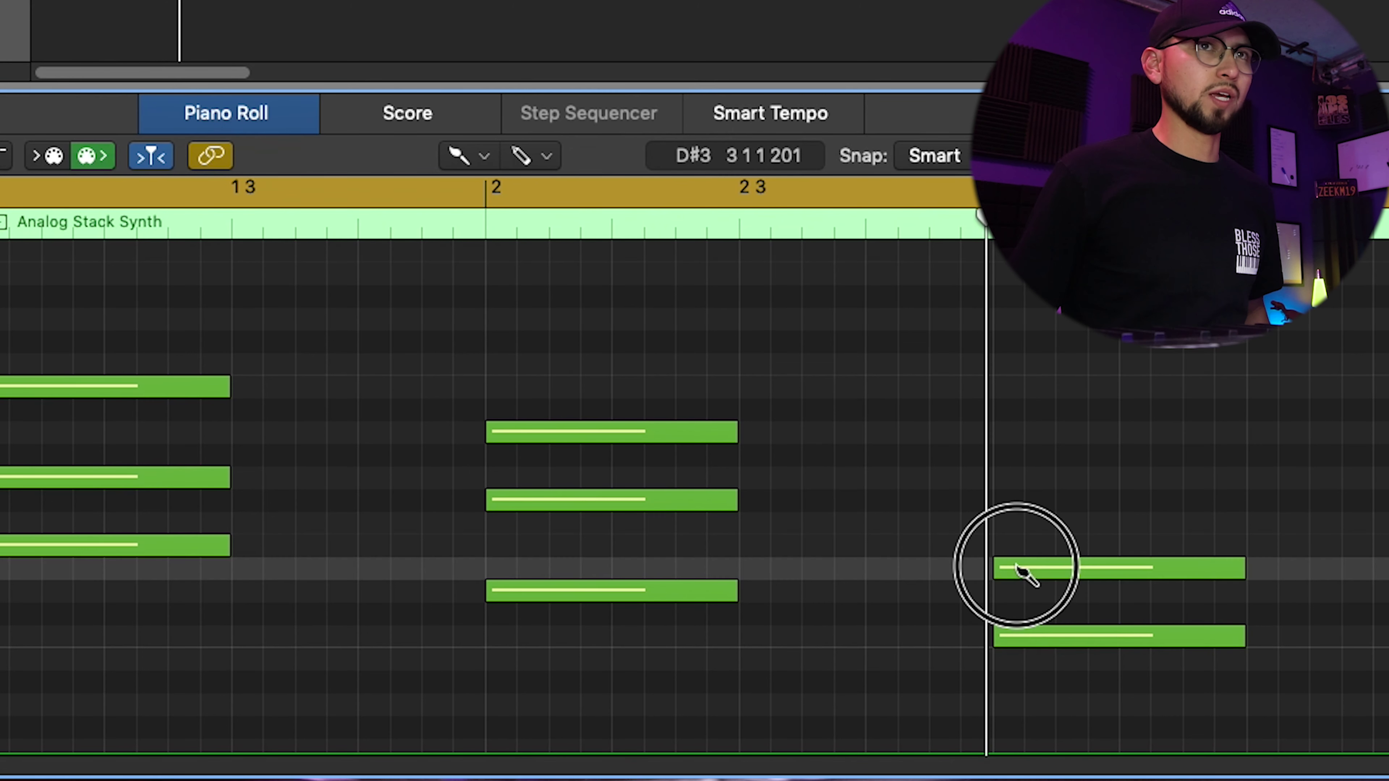
key("super+z")
left_click(1020, 546)
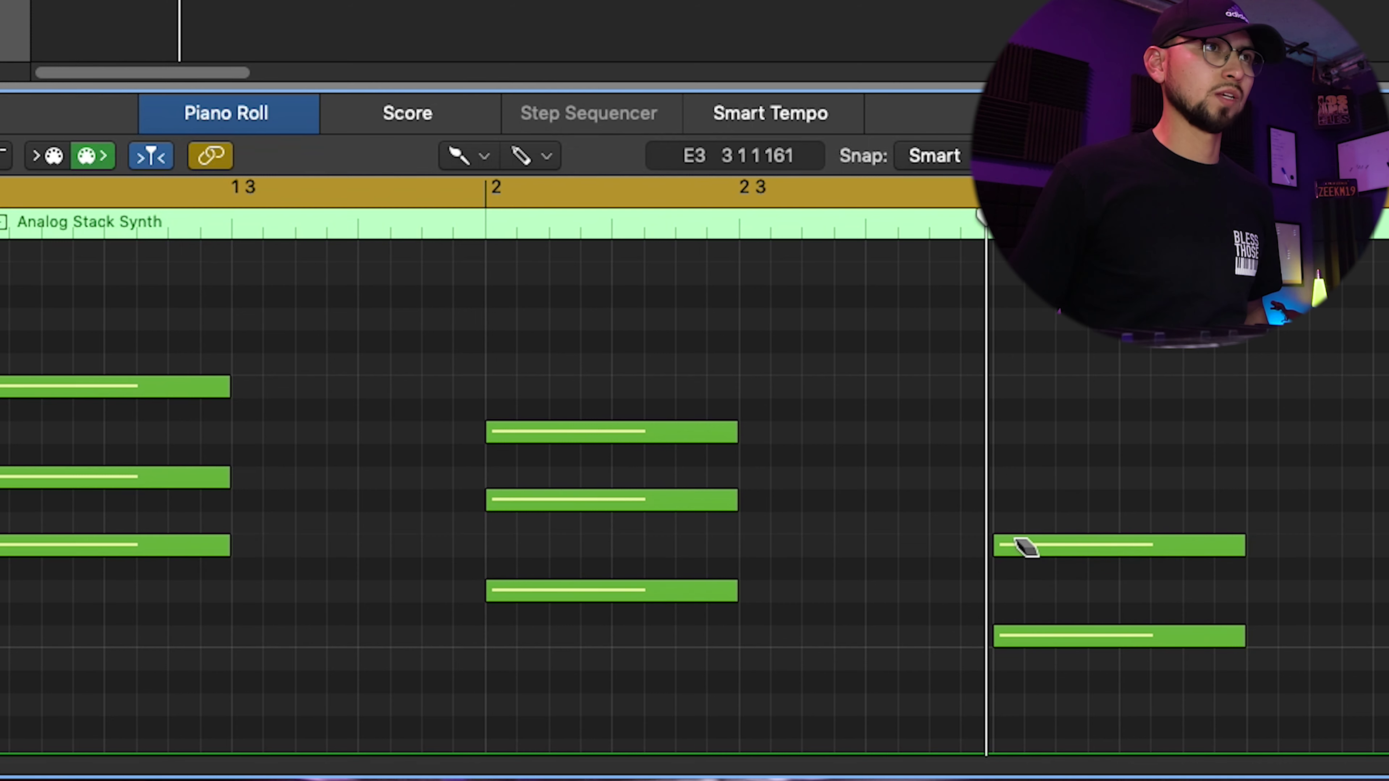
left_click(1022, 479)
Switch to the Pointer Tool, repeat the bar 3 chord at bar 4, and play back the progression
key("space")
scroll(775, 552, "down", 3)
key("t")
key("t")
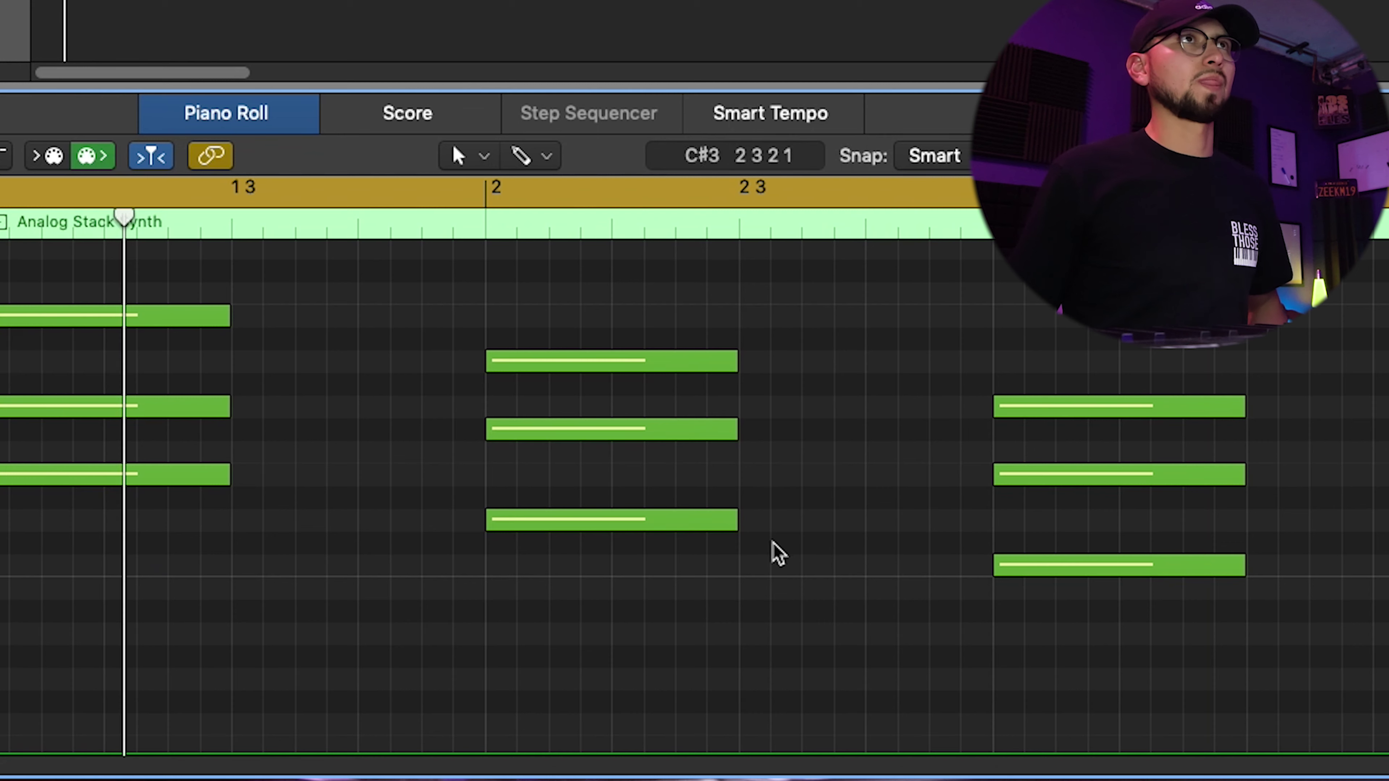
scroll(25, 763, "right", 5)
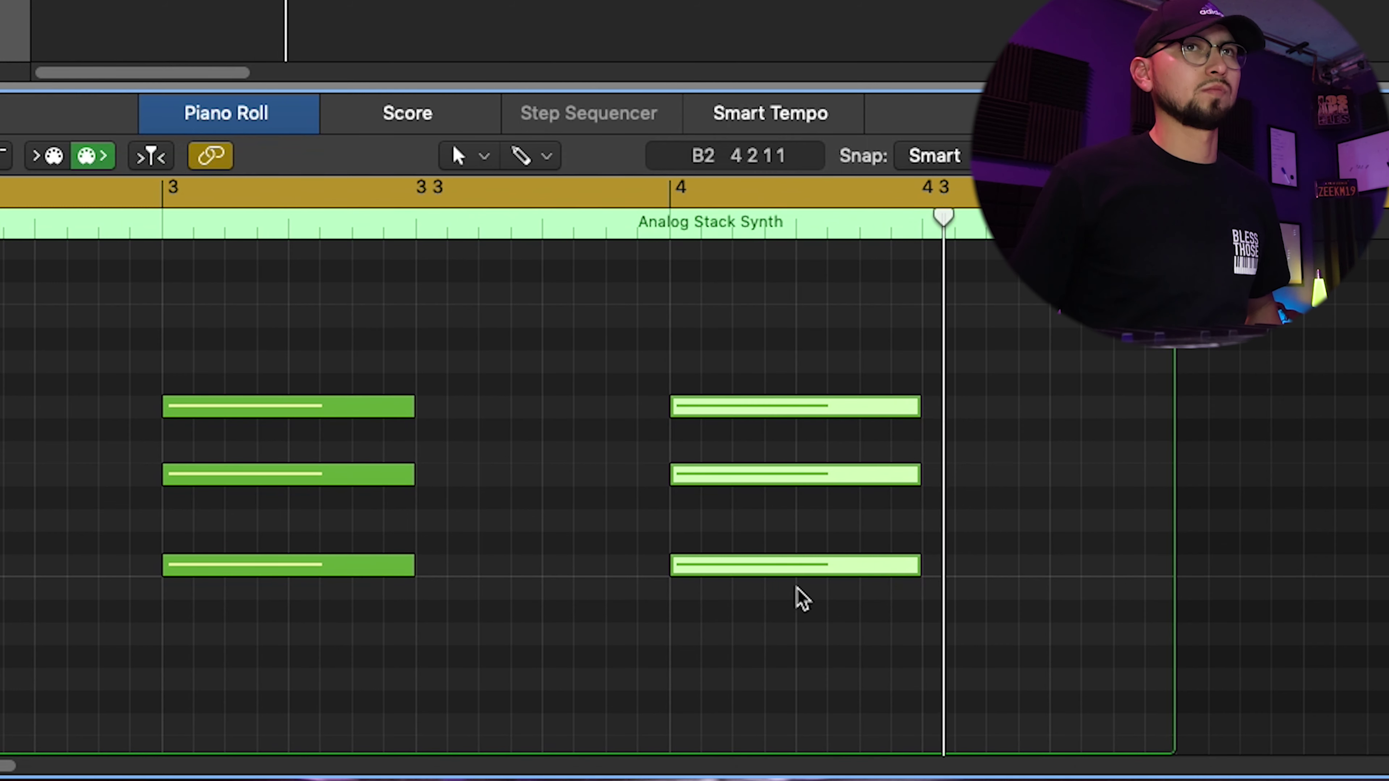
scroll(220, 345, "left", 5)
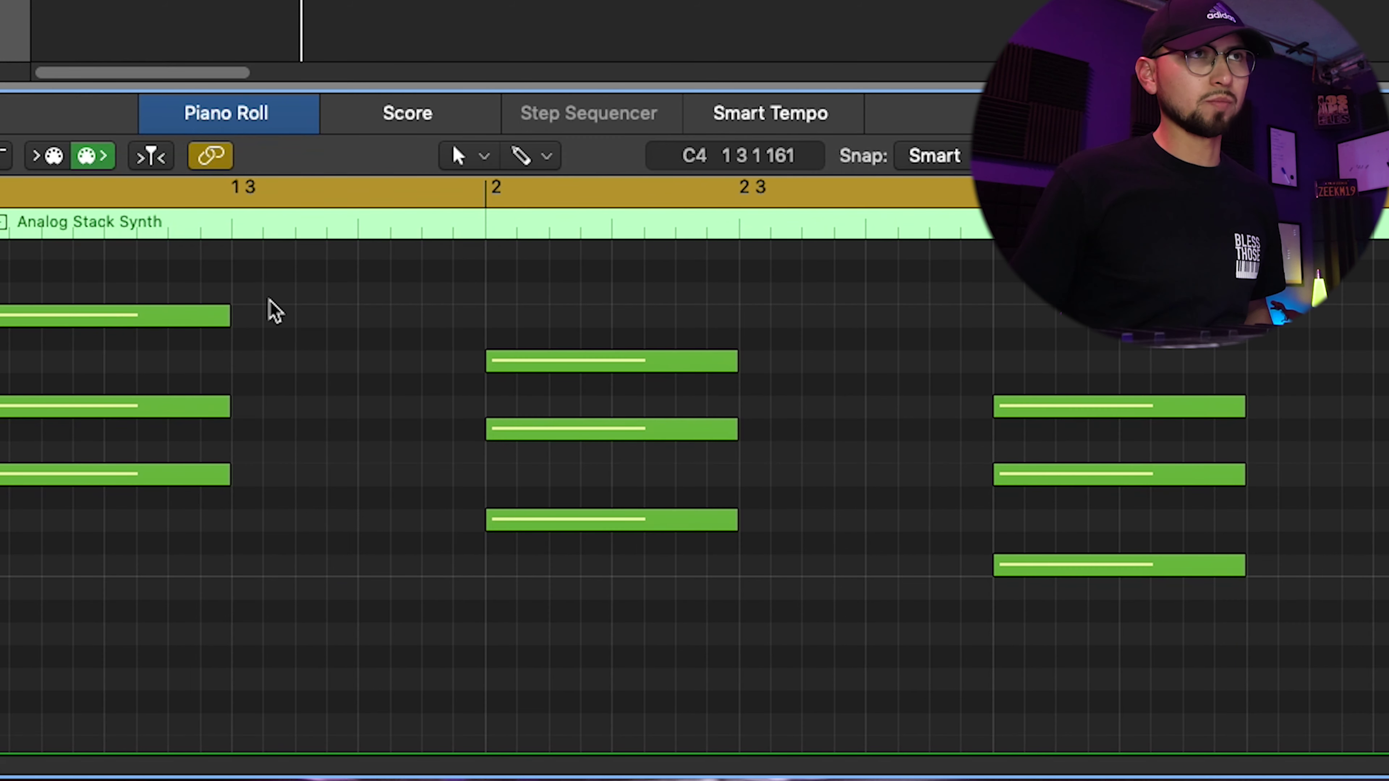
Paint a short Brush Tool melody of B3, A3, E3 and B3 in the gap between the bar 1 and bar 2 chords
key("t")
key("b")
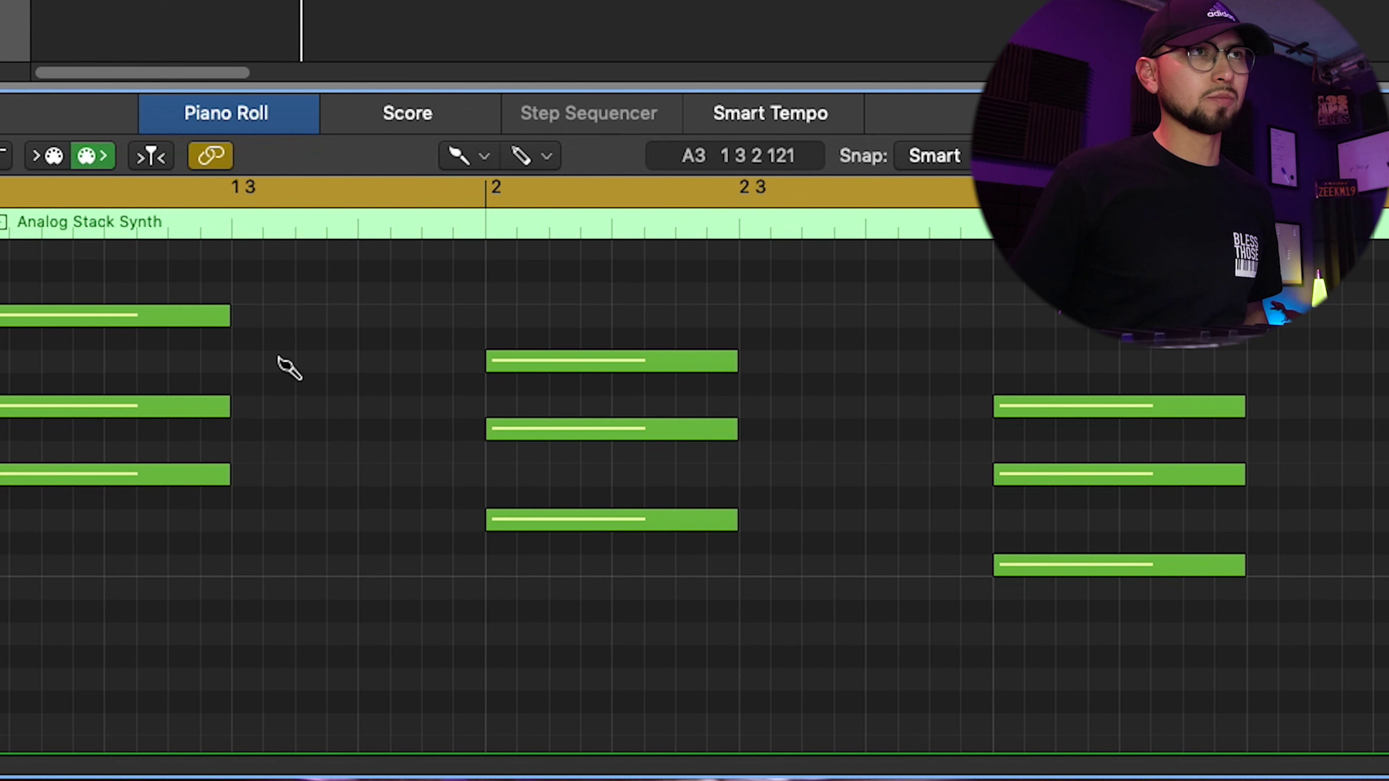
left_click(268, 316)
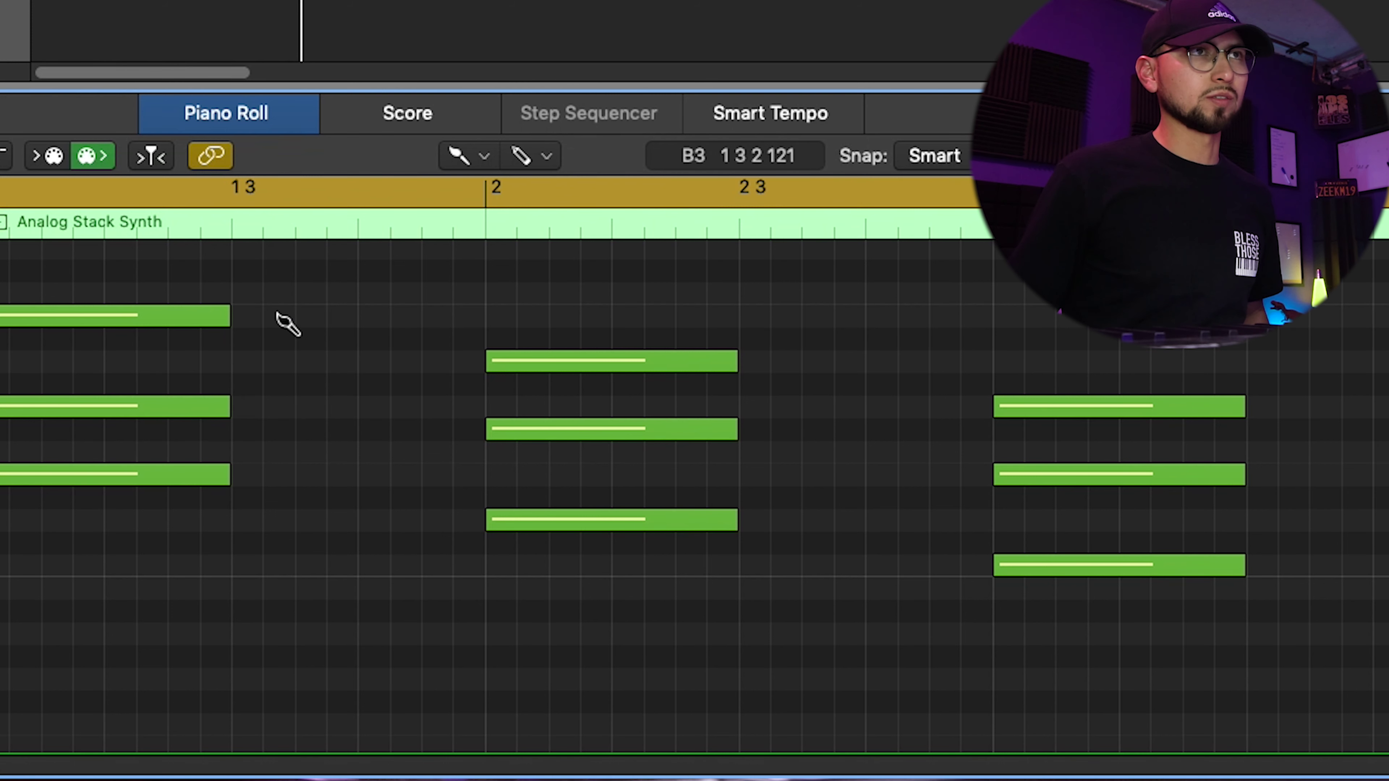
left_click(309, 361)
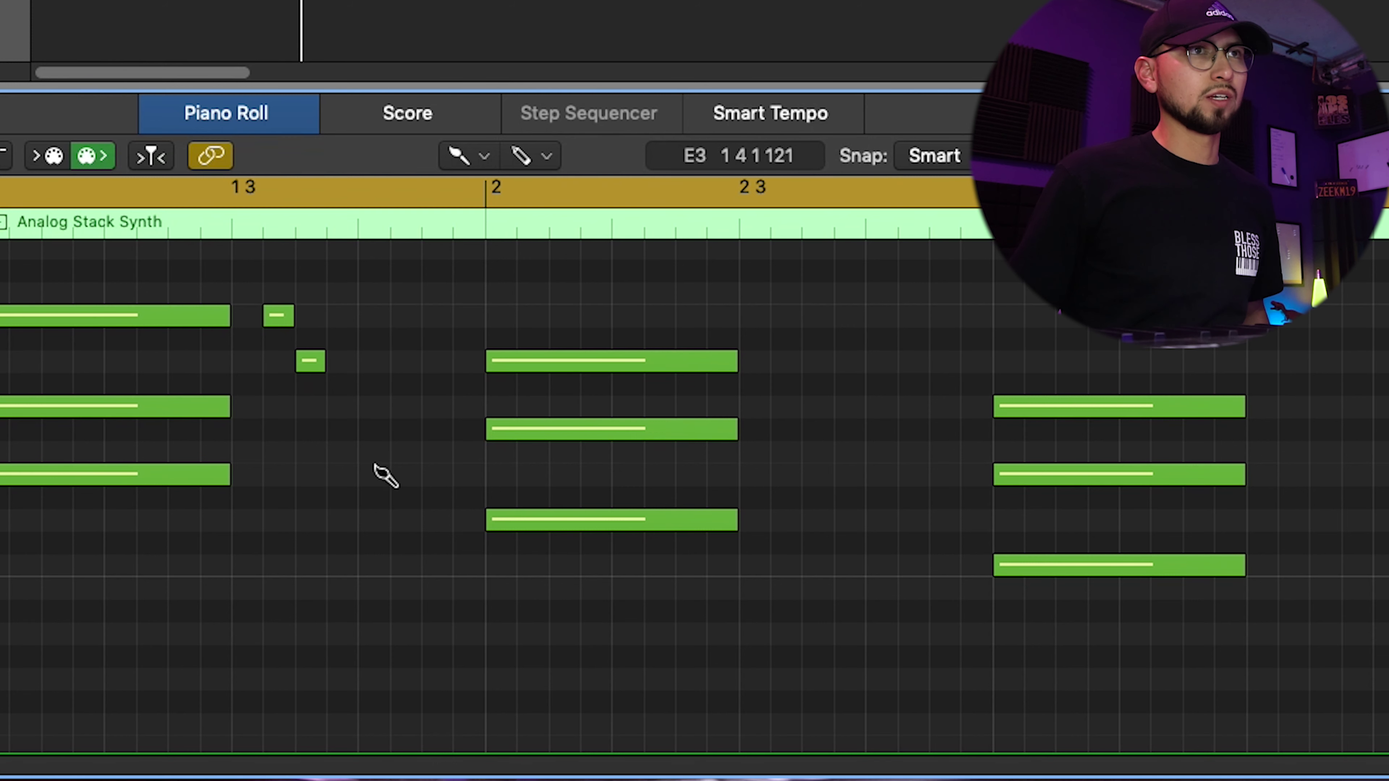
left_click(372, 452)
mouse_move(385, 463)
left_mouse_down()
mouse_move(381, 494)
mouse_move(394, 465)
left_mouse_up()
left_click(408, 316)
left_click_drag(412, 320, 443, 325)
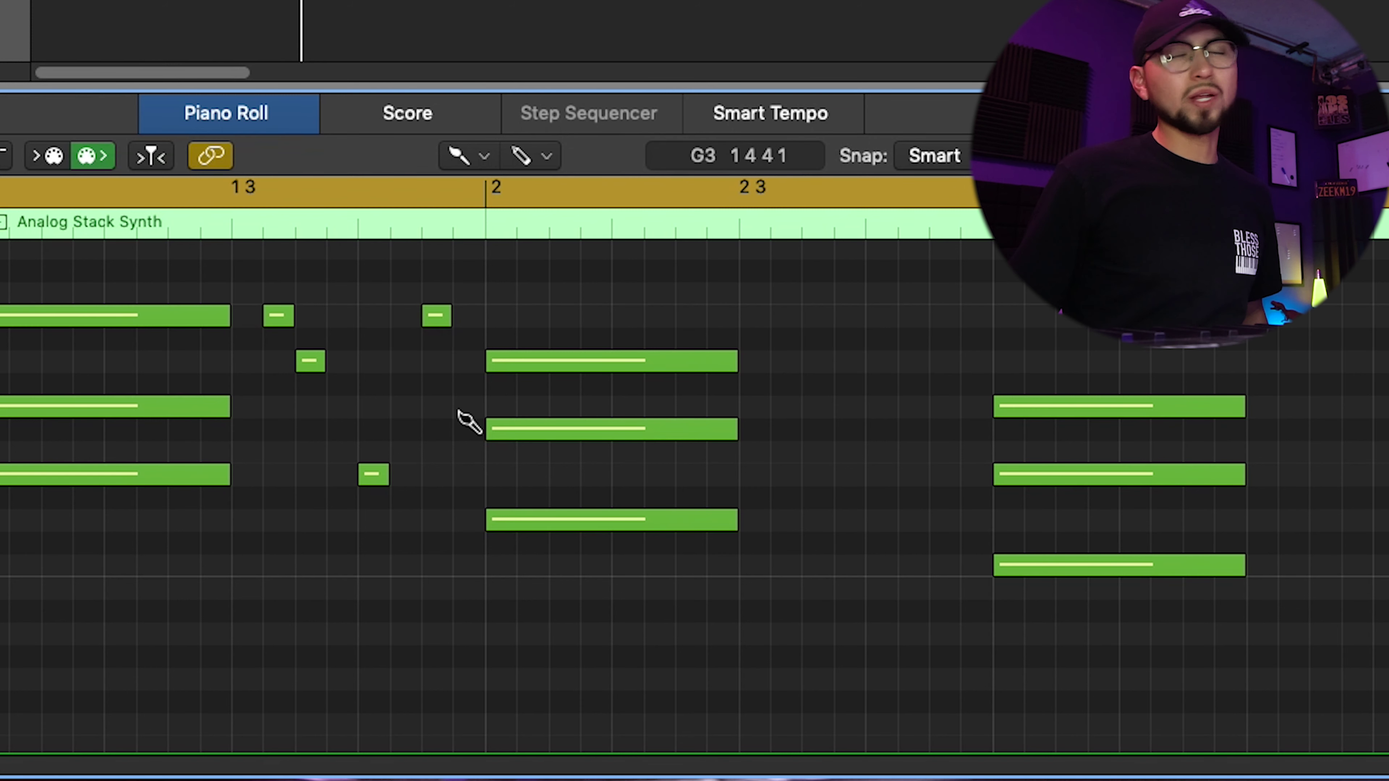
key("space")
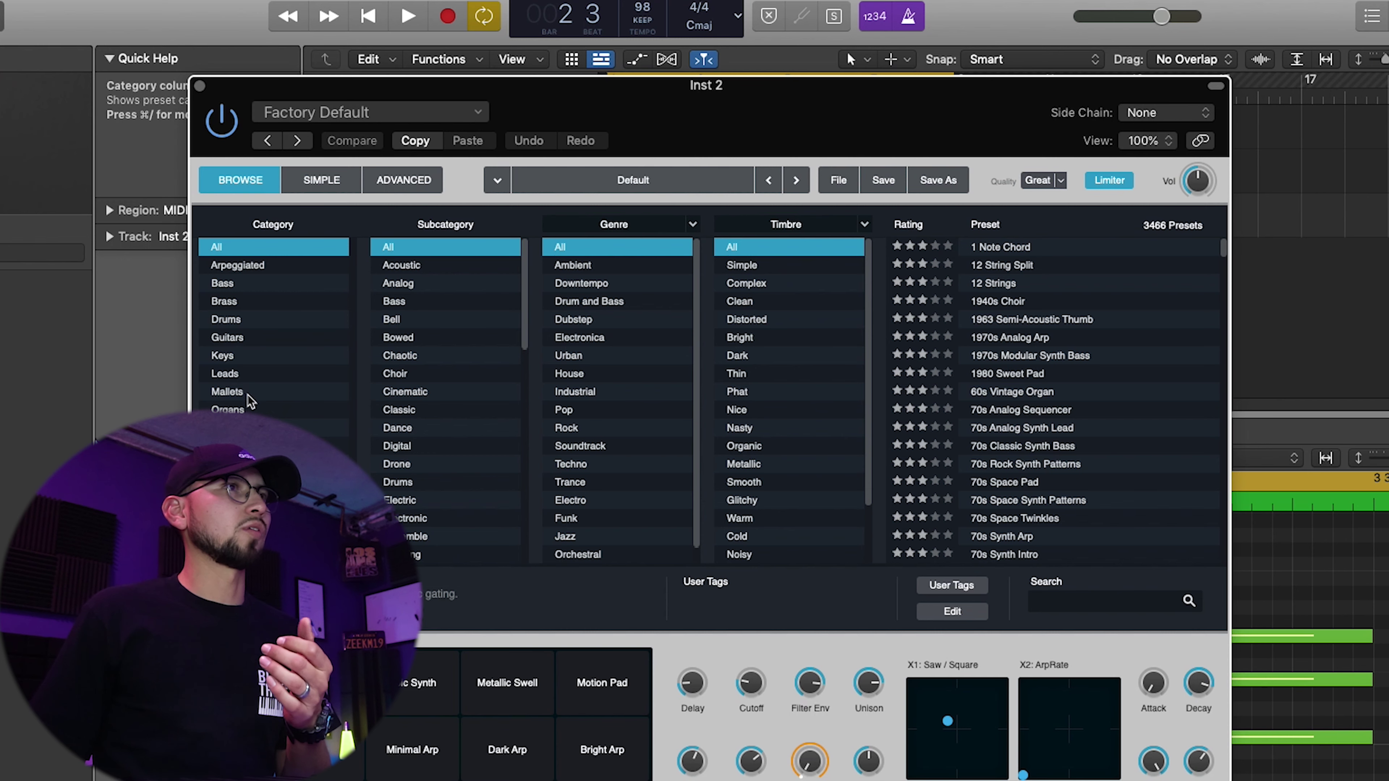
Load the 70s Analog Synth Lead preset from the Leads category on the Inst 2 track
left_click(224, 373)
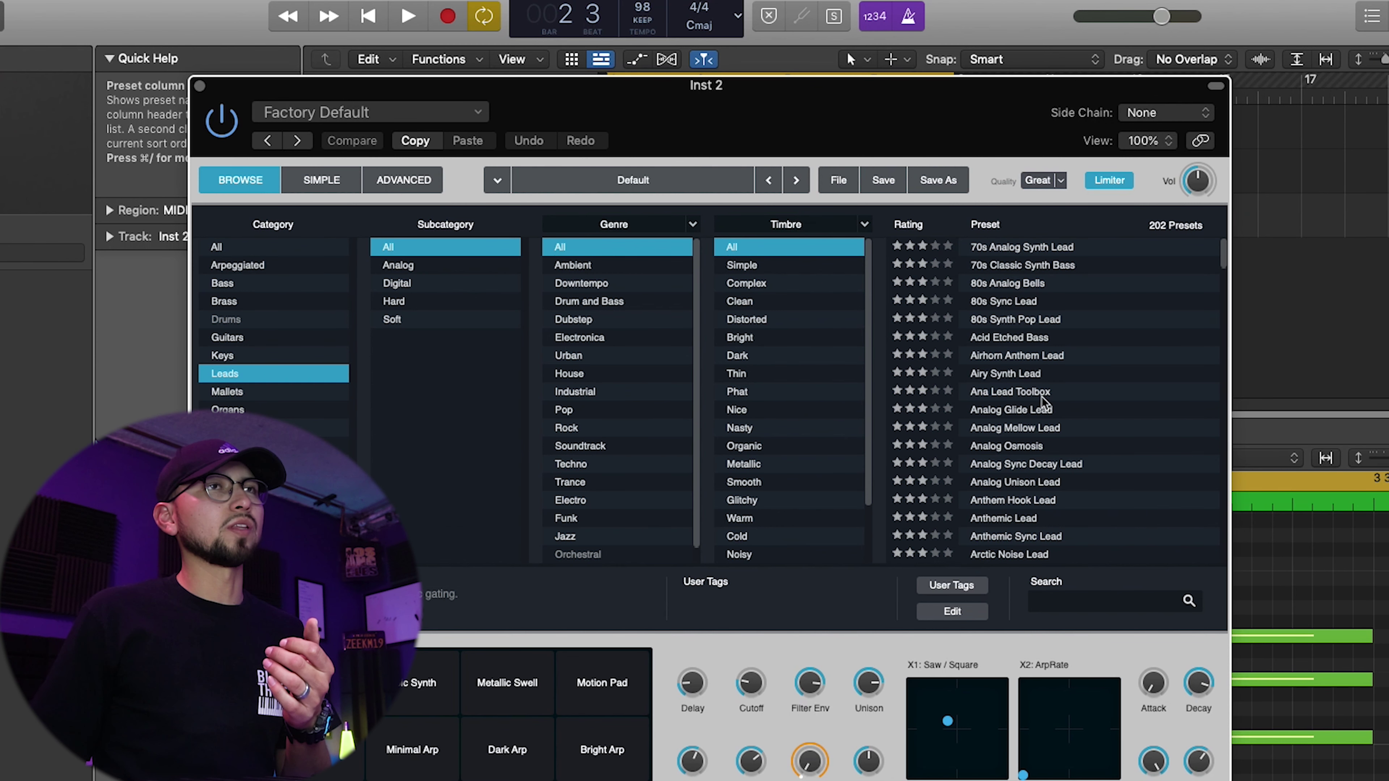
left_click(1006, 248)
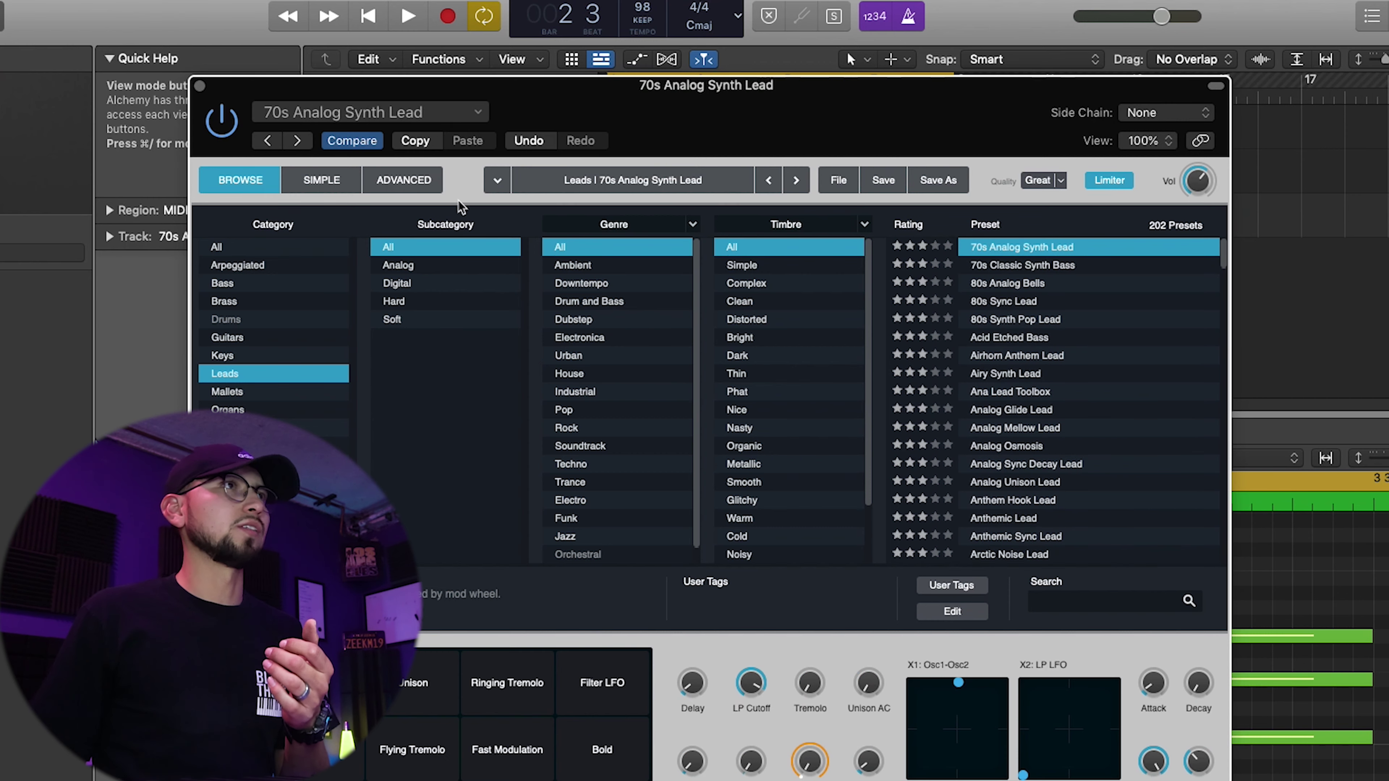